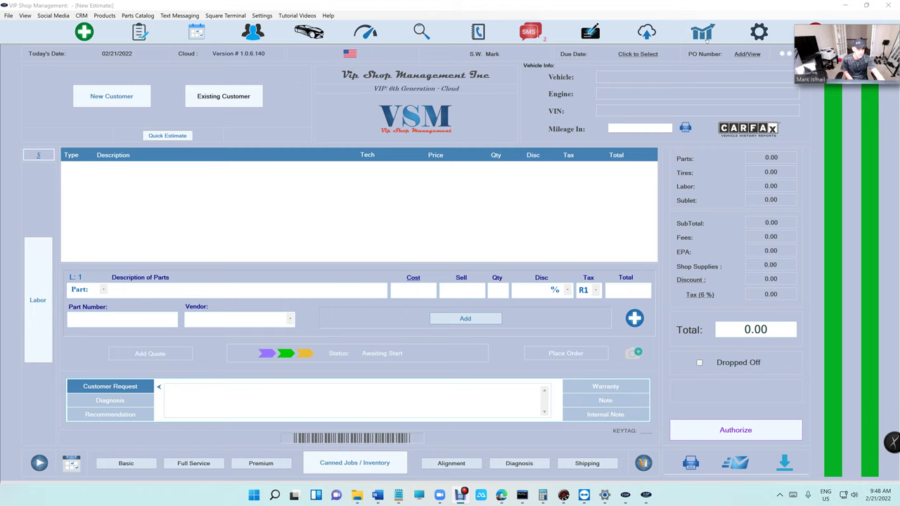
# - Unlock the passcode-protected Reports area with its passcode to reach the Main Menu
pyautogui.click(702, 35)
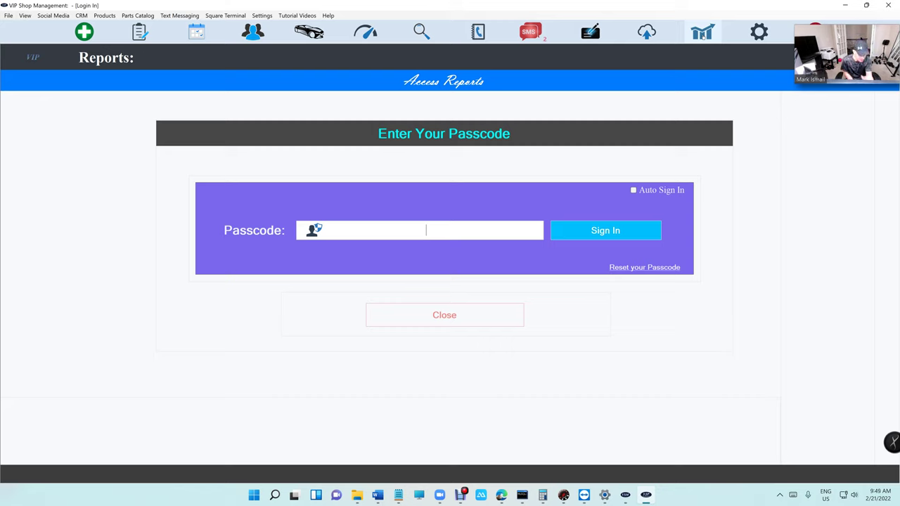
pyautogui.write('1234')
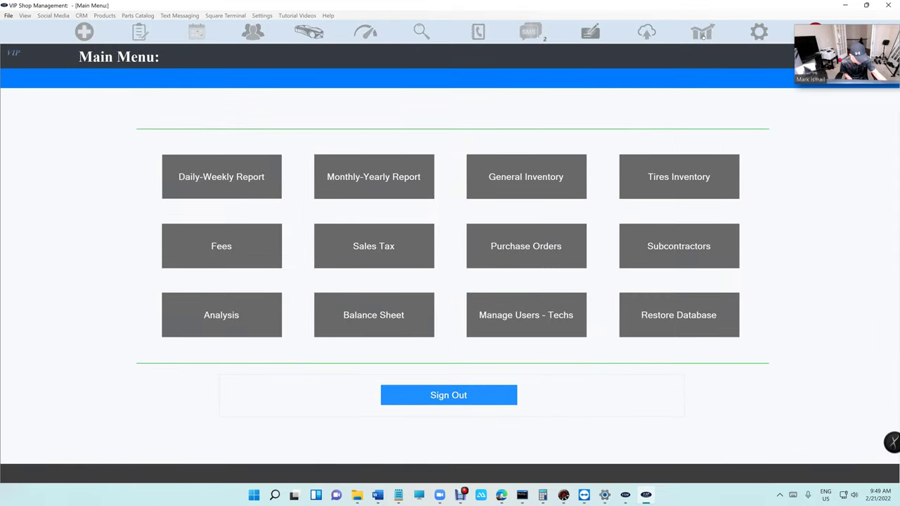
# - Open the Monthly-Yearly Report and switch to 2021's sales, totalling $877,642.70
pyautogui.click(418, 187)
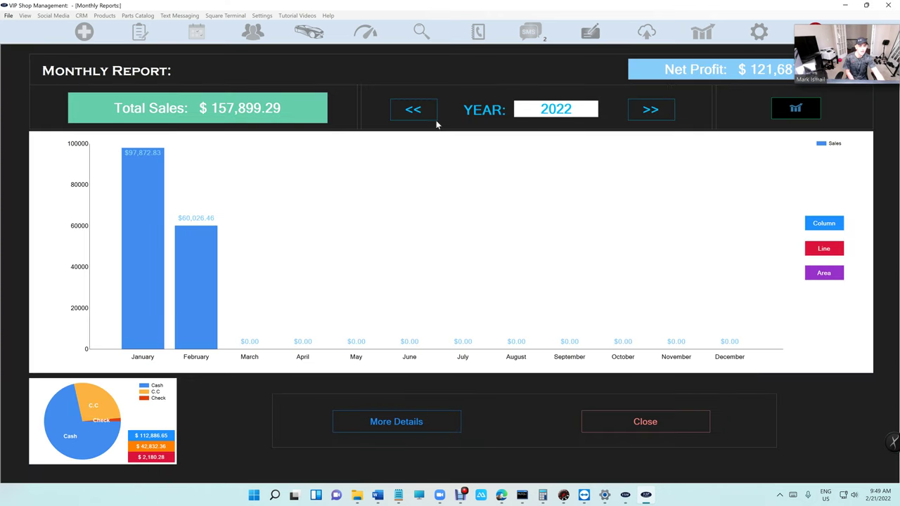
pyautogui.click(432, 118)
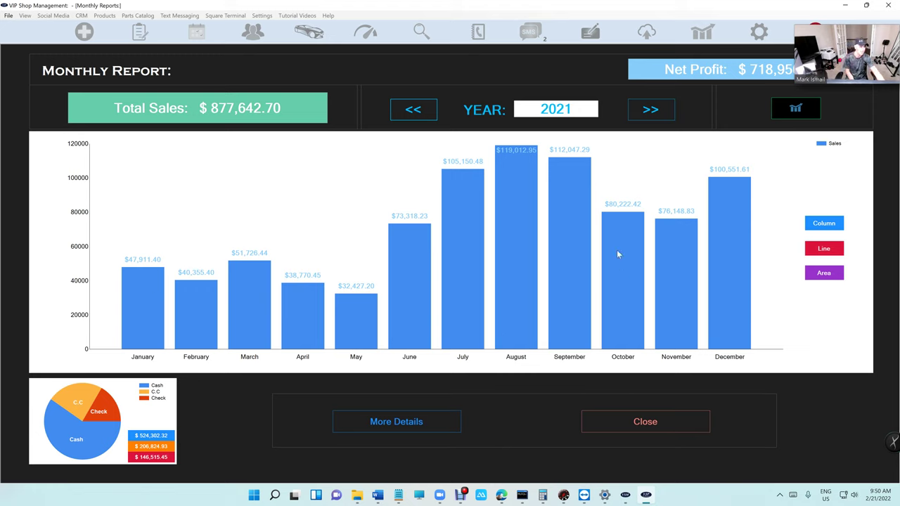
# - Browse the monthly sales chart back to 2020 and forward again to 2022
pyautogui.click(635, 113)
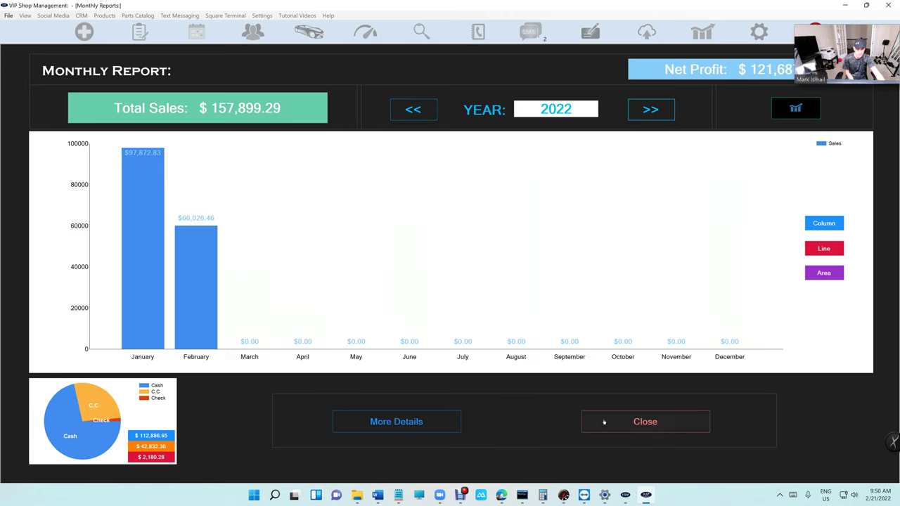
pyautogui.click(602, 422)
pyautogui.click(384, 186)
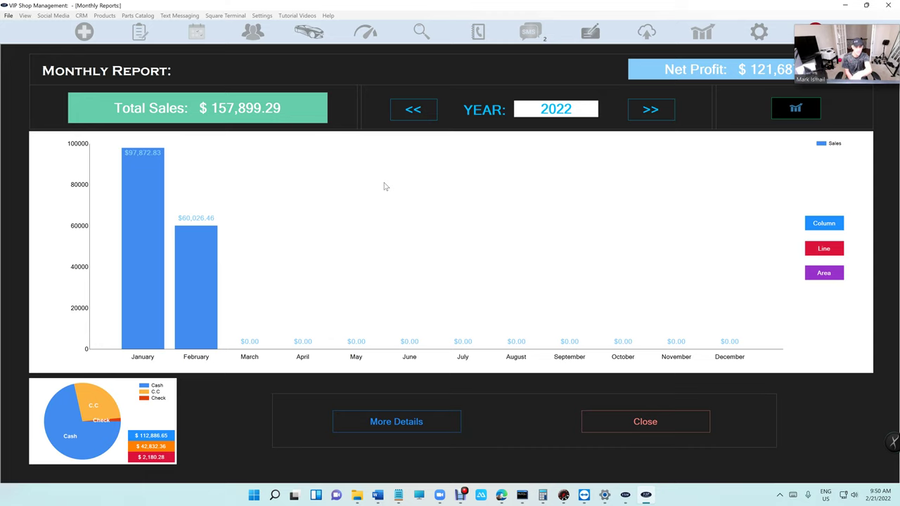
pyautogui.click(416, 117)
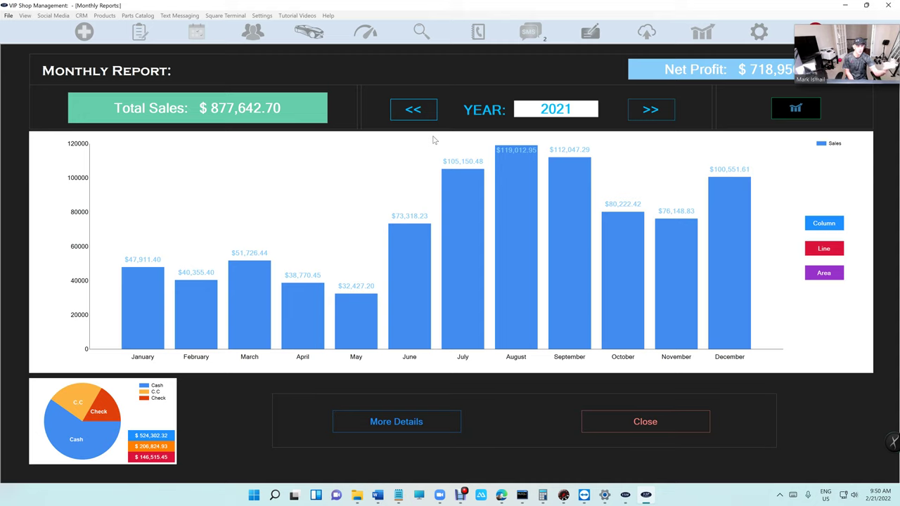
pyautogui.click(416, 111)
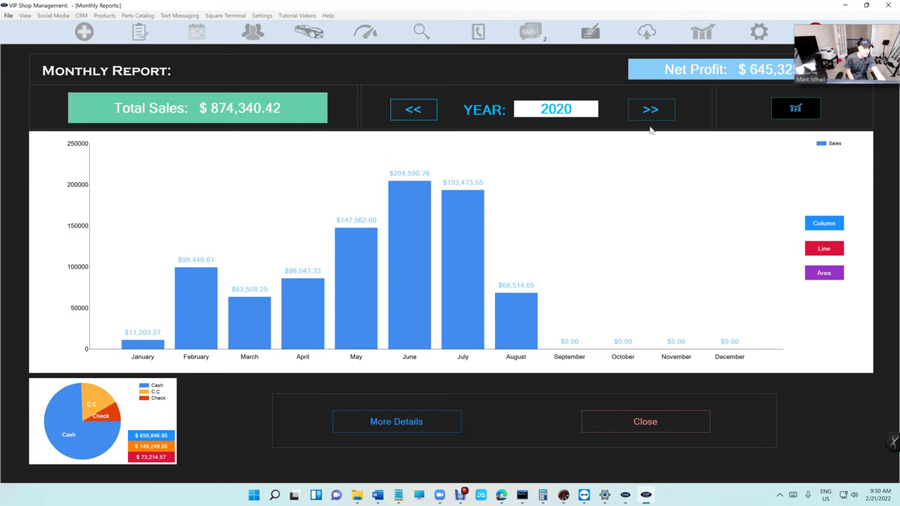
pyautogui.click(665, 110)
pyautogui.click(666, 111)
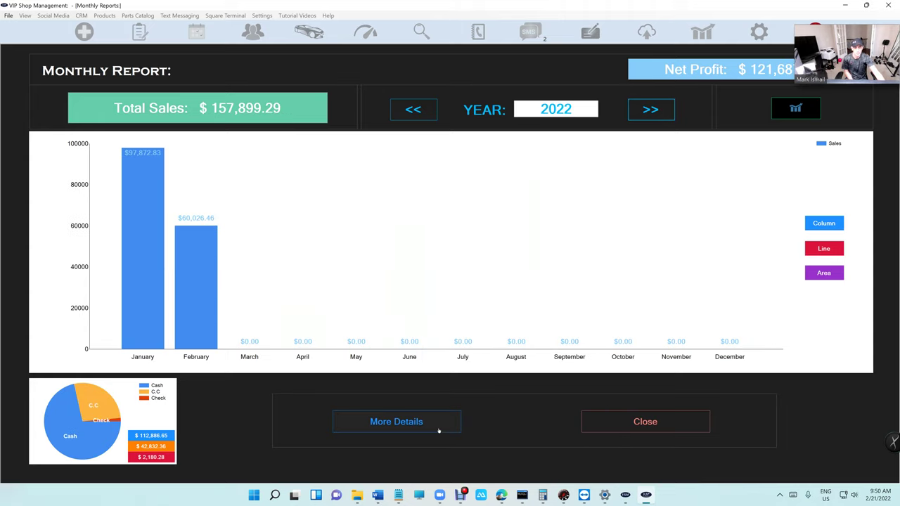
# - Check the 2022 yearly breakdown table, then return to the menu and open the Daily-Weekly Report
pyautogui.click(439, 430)
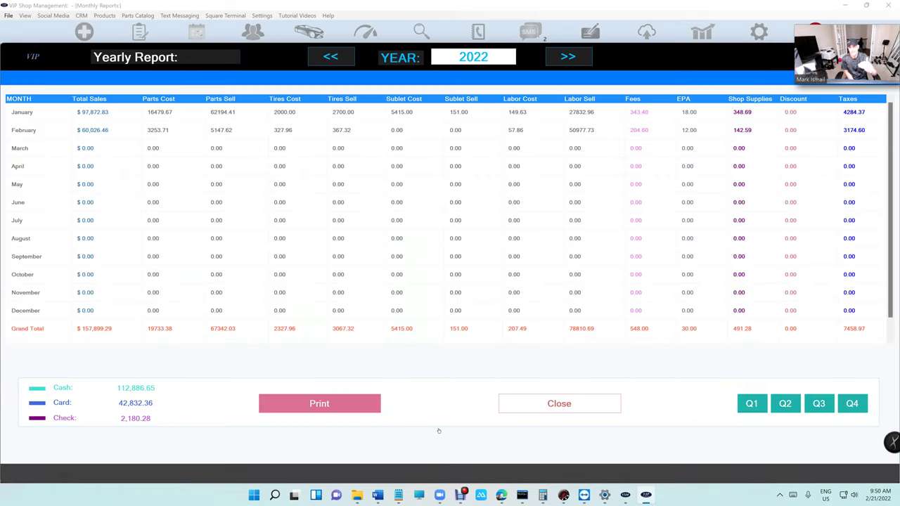
pyautogui.click(557, 412)
pyautogui.click(610, 424)
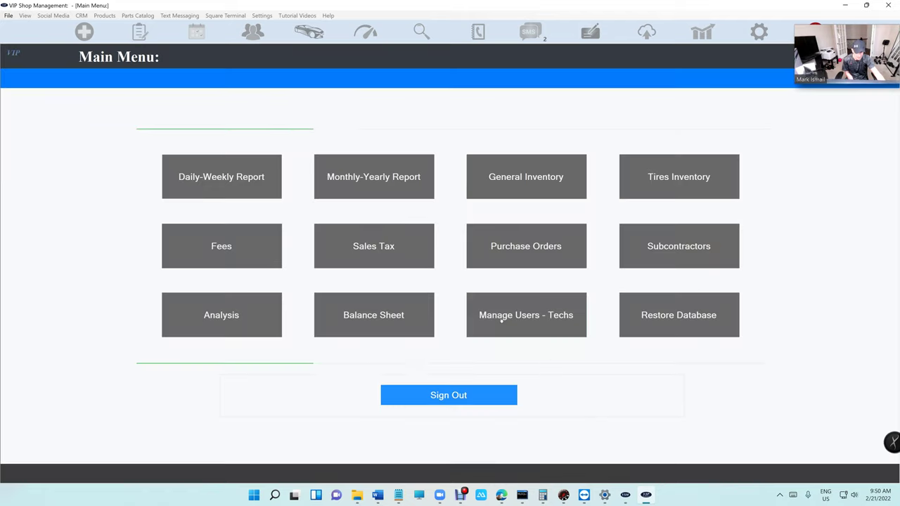
pyautogui.click(259, 183)
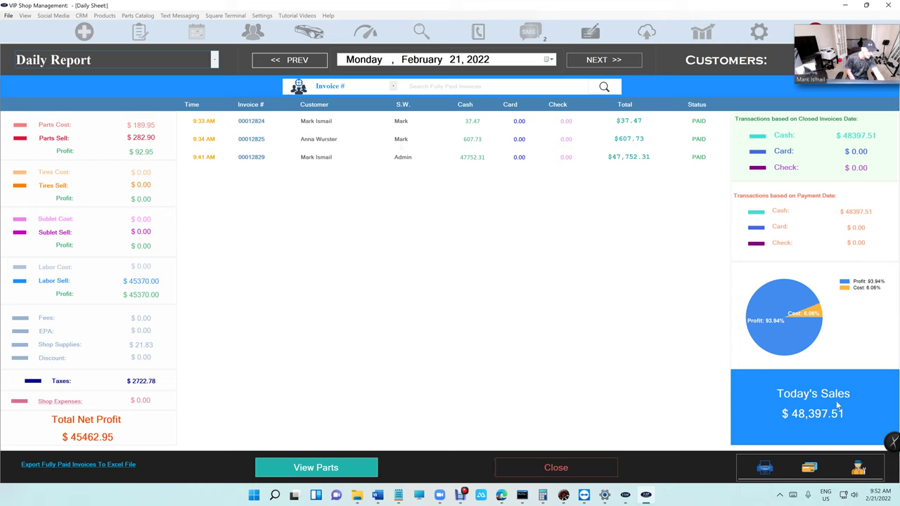
# - Step the Daily Report back to February 19 and check the date picker
pyautogui.click(292, 62)
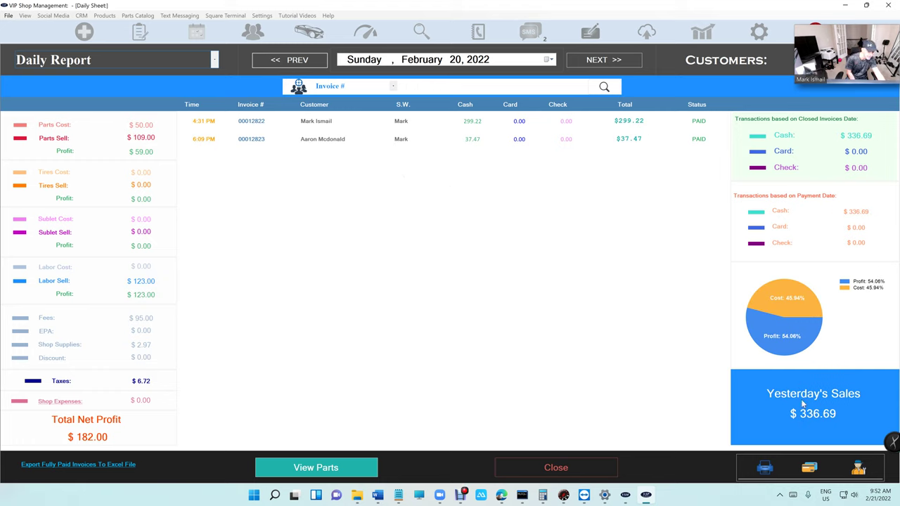
pyautogui.click(298, 58)
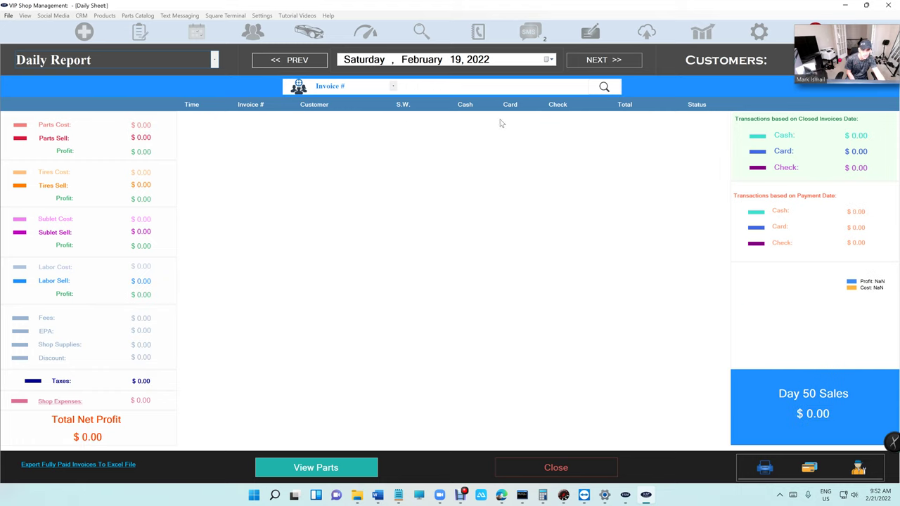
pyautogui.click(547, 60)
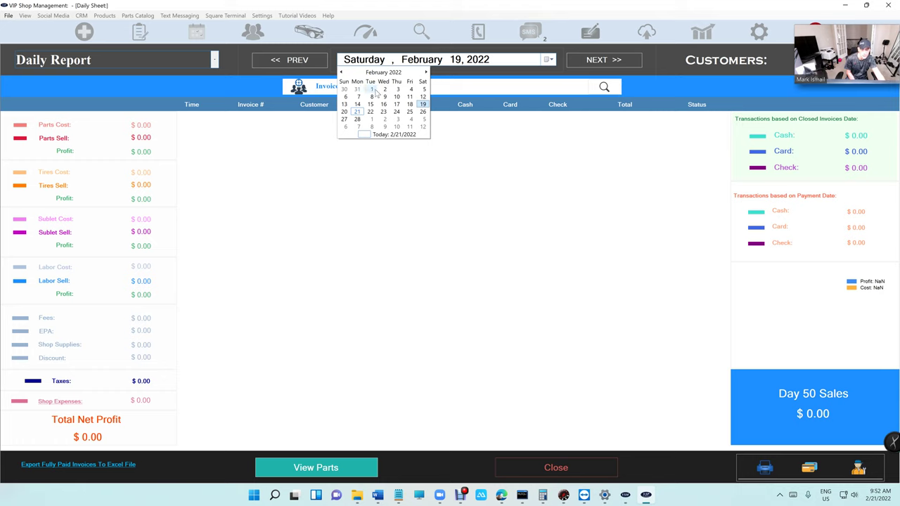
pyautogui.click(376, 180)
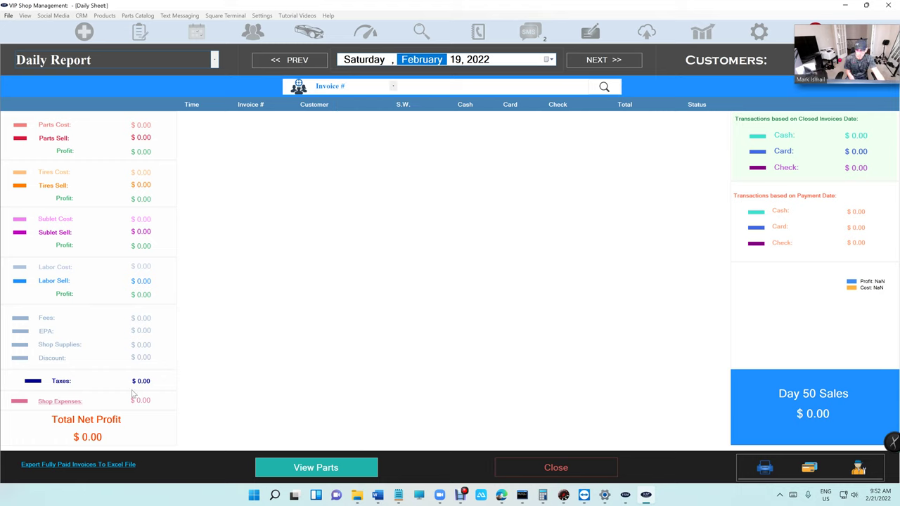
# - Switch to the Weekly Report and go back two weeks to January 31
pyautogui.click(131, 64)
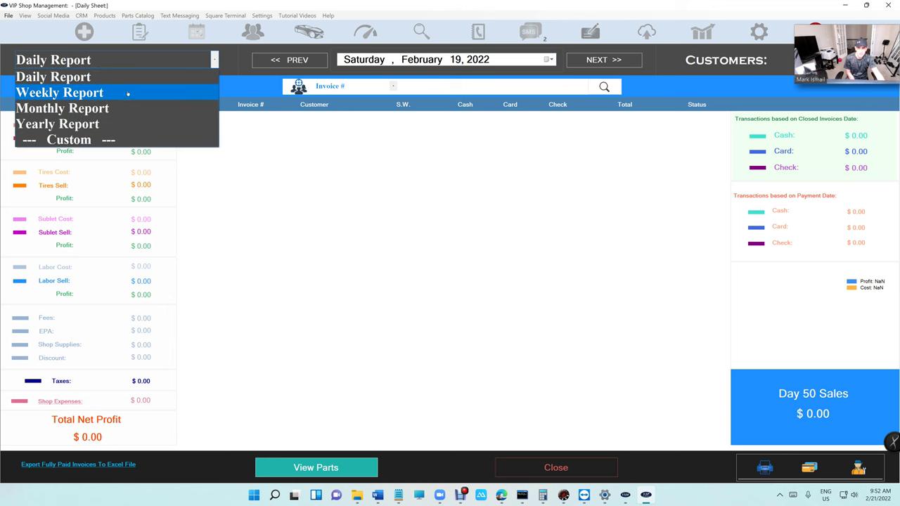
pyautogui.click(128, 92)
pyautogui.click(282, 61)
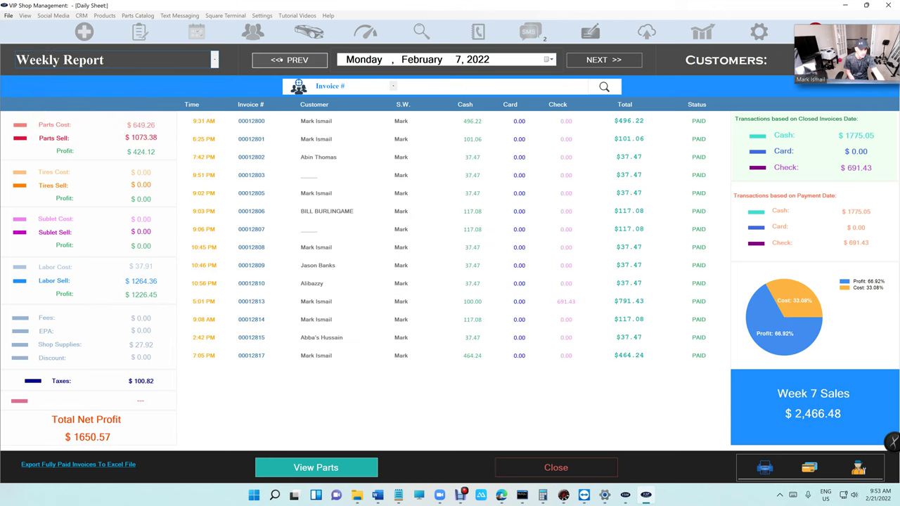
pyautogui.click(282, 60)
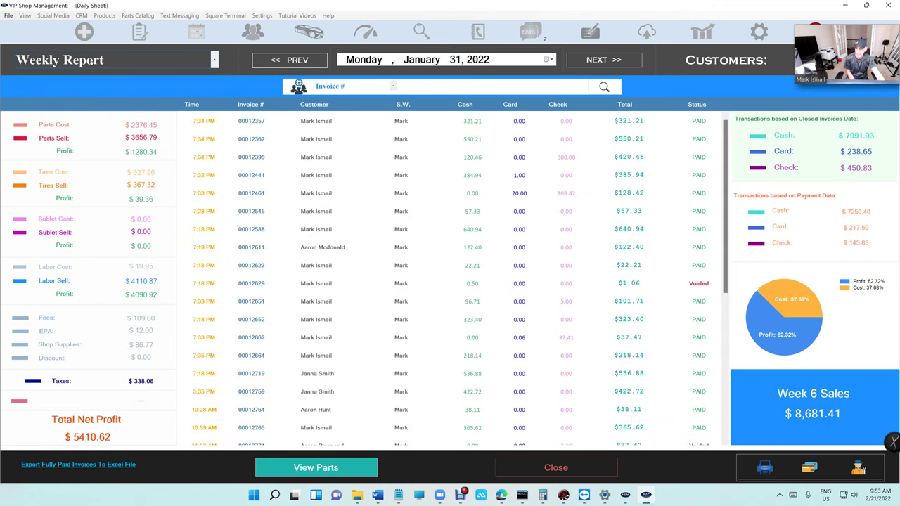
# - View the January 2022 and December 2021 monthly reports, then the 2021 Yearly Report
pyautogui.click(131, 60)
pyautogui.click(90, 106)
pyautogui.click(301, 60)
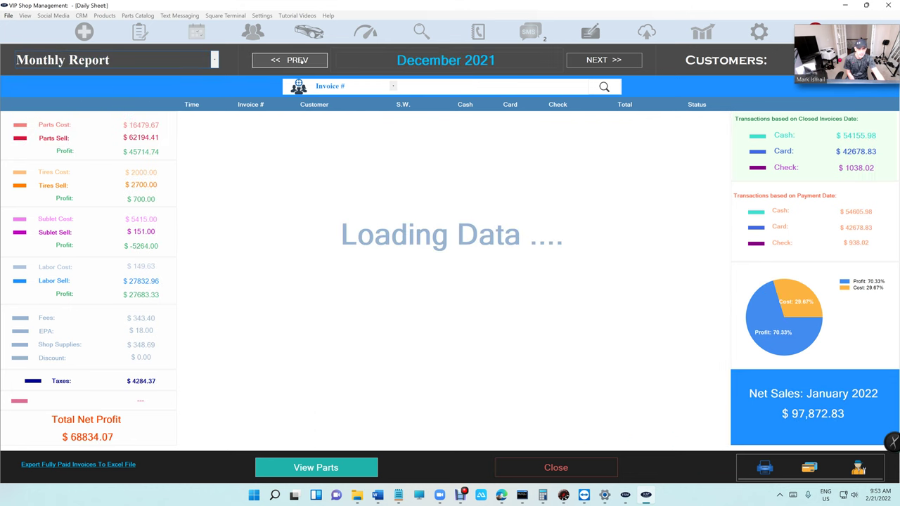
pyautogui.scroll(-5, 345, 169)
pyautogui.click(113, 61)
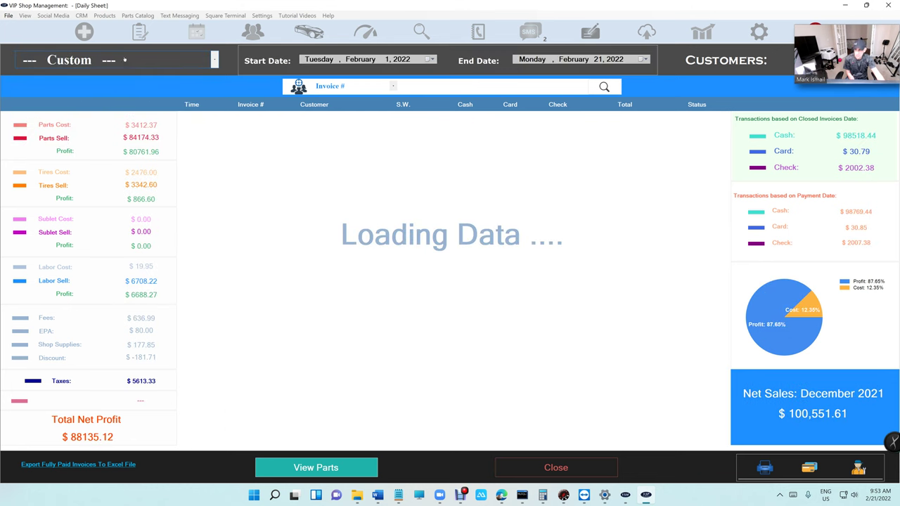
pyautogui.click(106, 121)
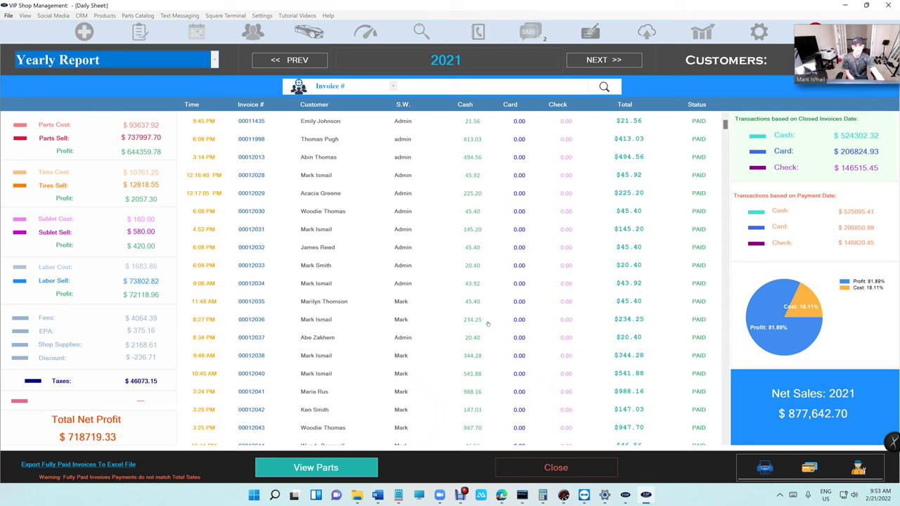
# - Close the Yearly Report and review the February 2022 Sales Tax report, including tax-exempt totals
pyautogui.click(553, 468)
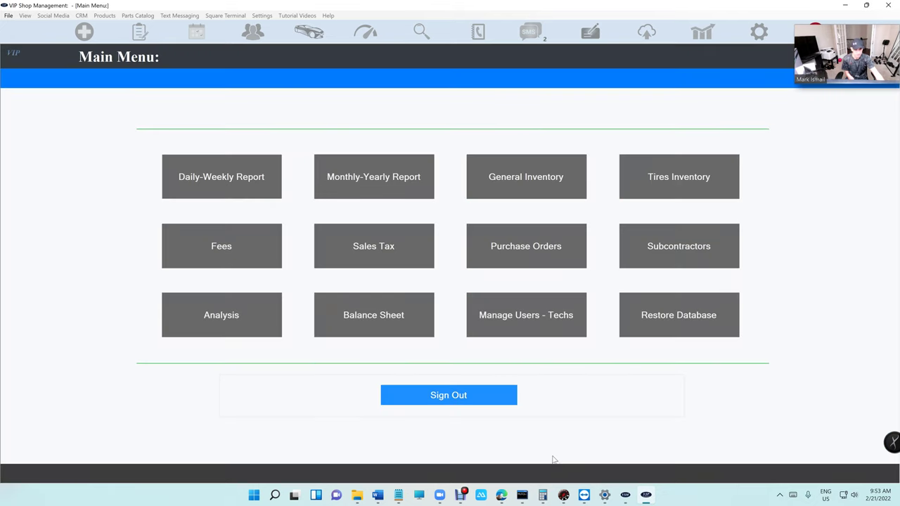
pyautogui.click(402, 257)
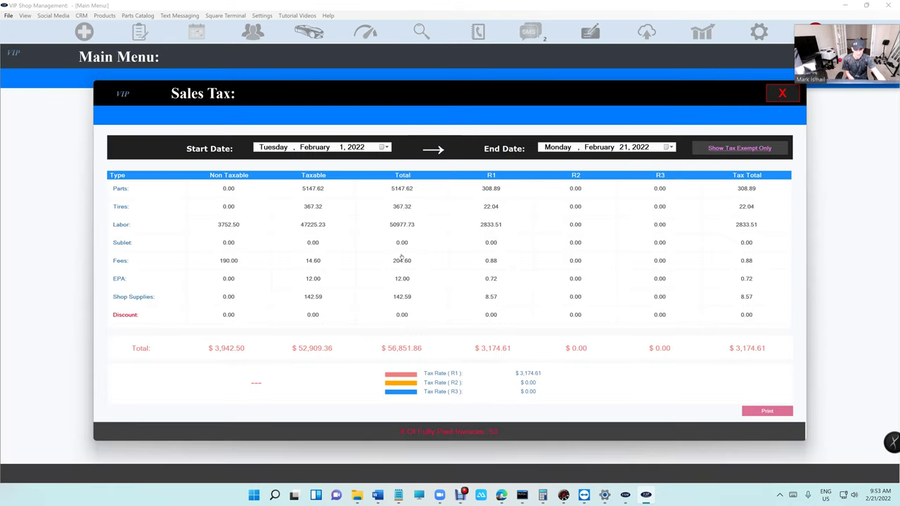
pyautogui.click(386, 147)
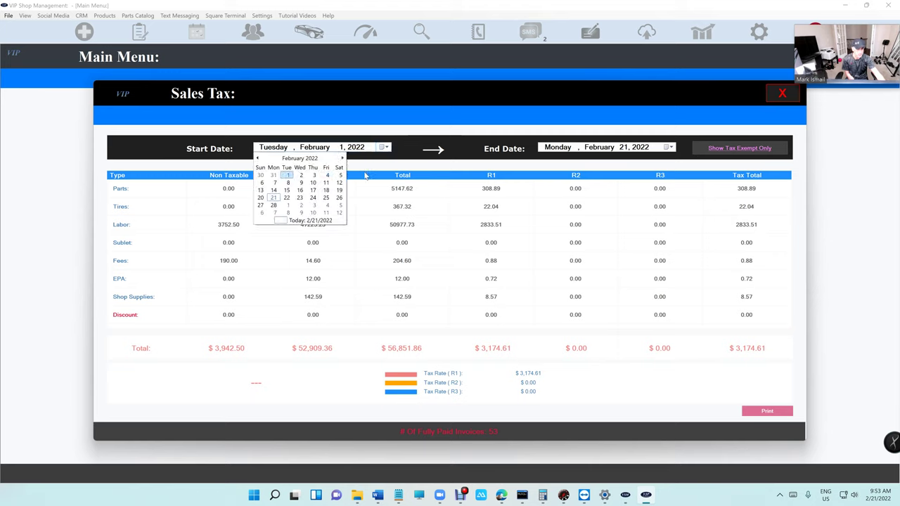
pyautogui.click(726, 150)
pyautogui.click(726, 149)
pyautogui.click(778, 98)
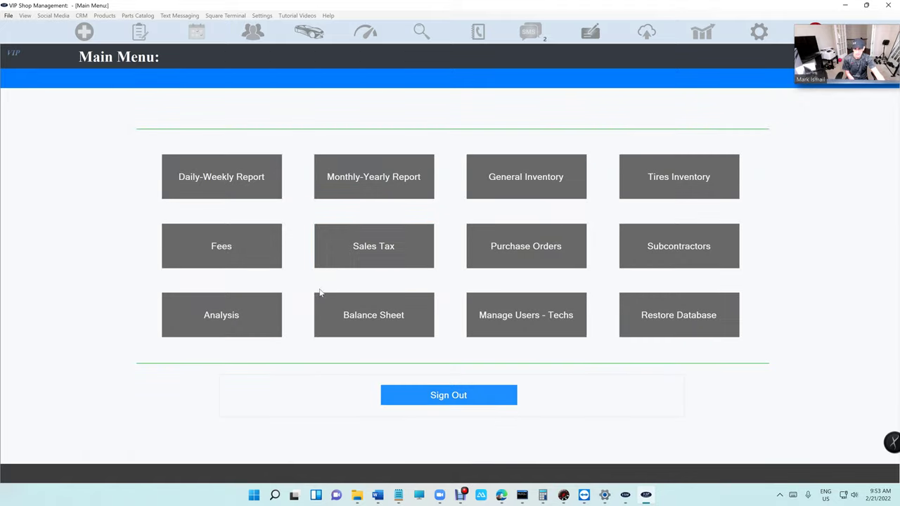
# - Check the Fees report's fee types, keeping Smog Check, and close it
pyautogui.click(246, 257)
pyautogui.click(355, 135)
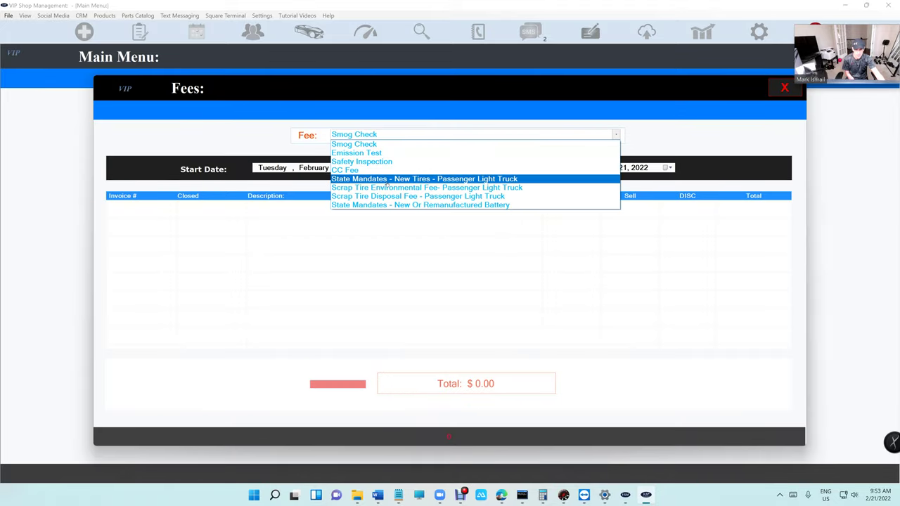
pyautogui.click(772, 90)
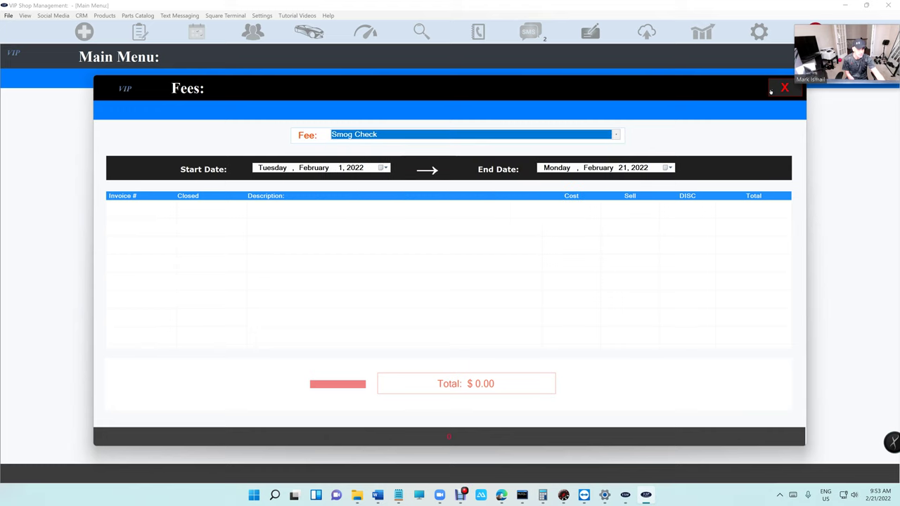
pyautogui.click(773, 91)
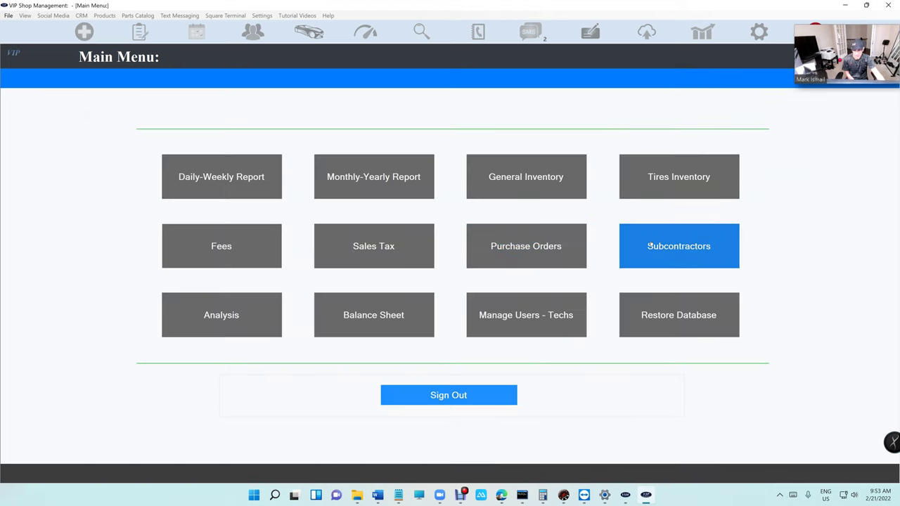
# - Chart Towing sales in Analysis for 2021 and 2022, then over the last five years
pyautogui.click(249, 321)
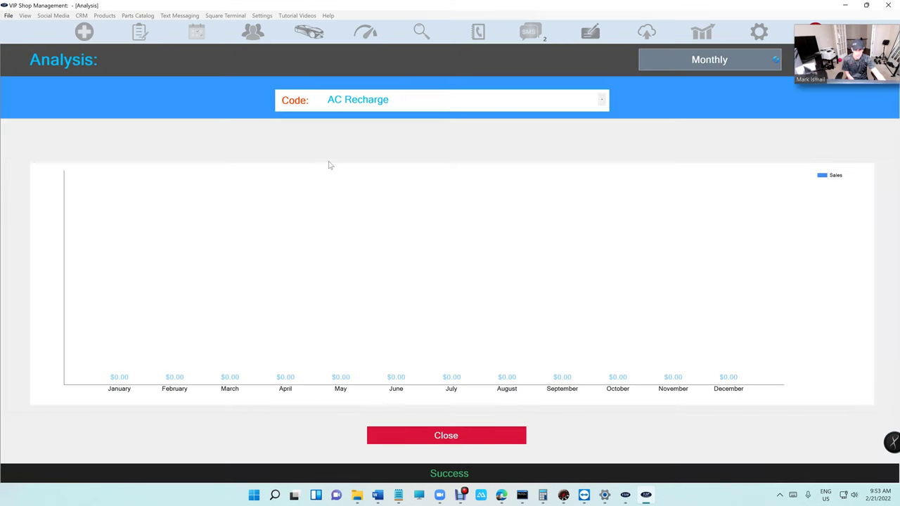
pyautogui.click(423, 104)
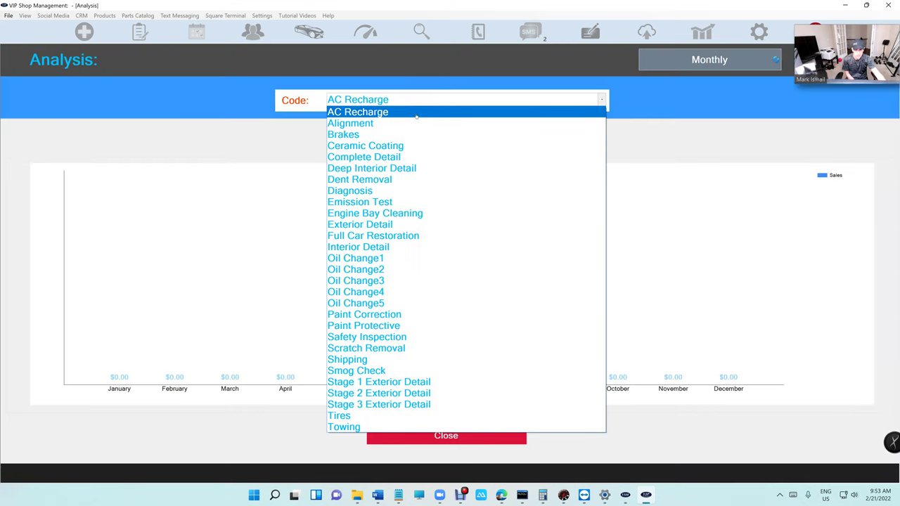
pyautogui.click(367, 426)
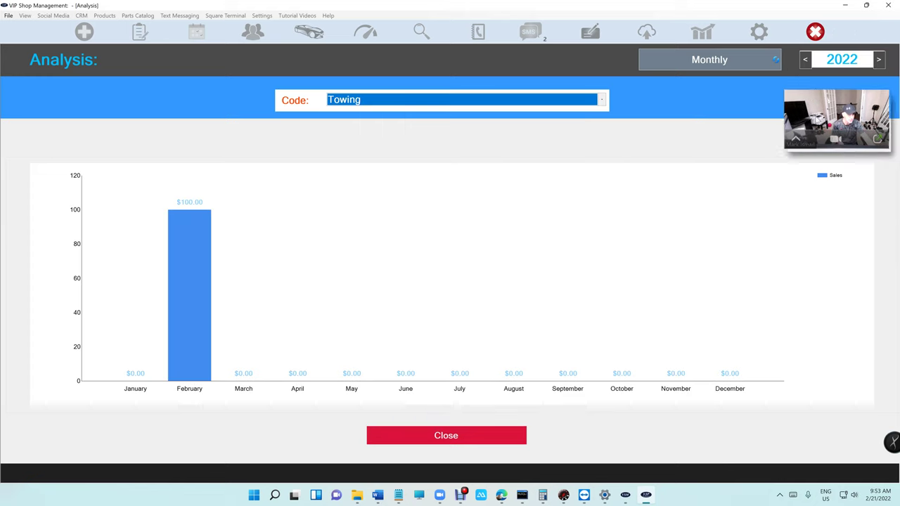
pyautogui.click(805, 59)
pyautogui.click(878, 59)
pyautogui.click(717, 67)
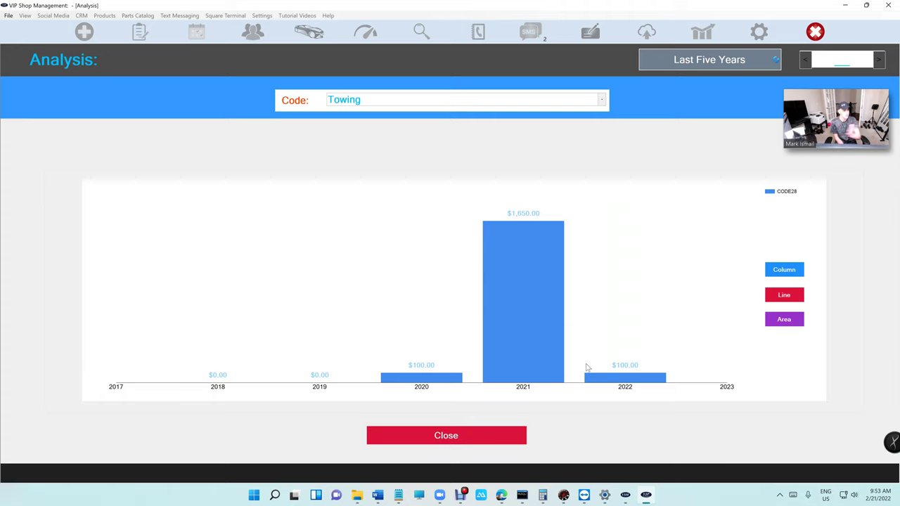
pyautogui.click(492, 438)
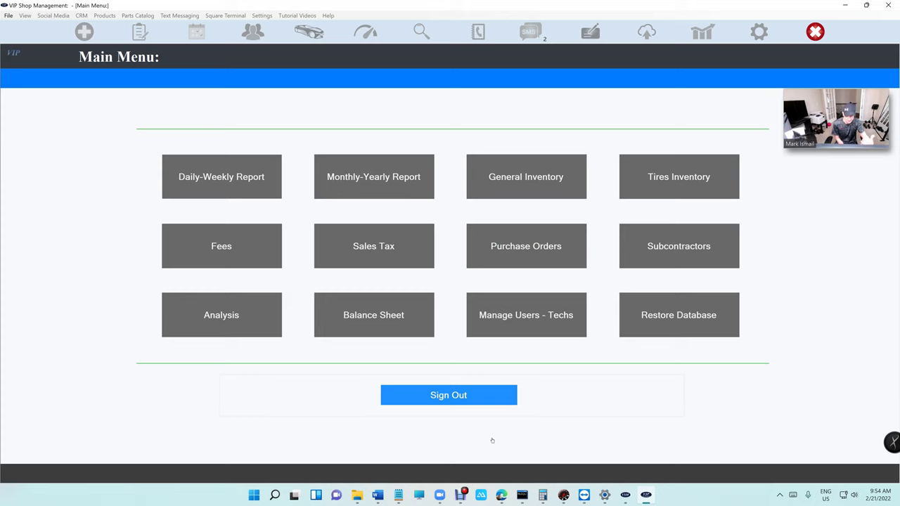
# - Open the Balance Sheet at January 2022, then move to February 2022 ($60,026.46 net sales)
pyautogui.click(374, 316)
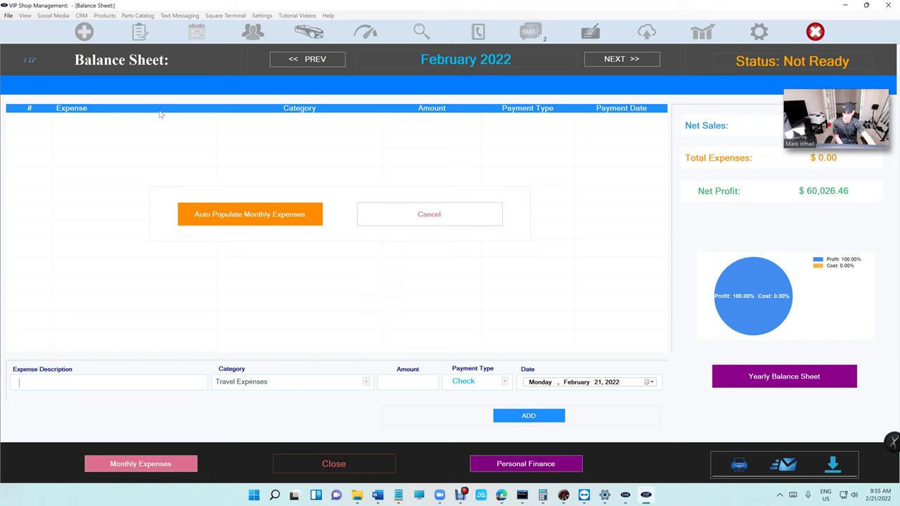
pyautogui.click(307, 62)
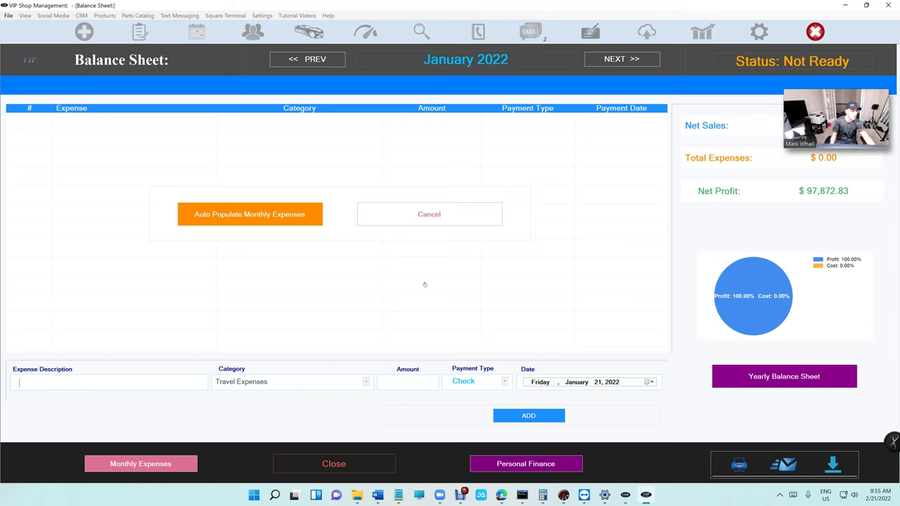
pyautogui.moveTo(820, 110); pyautogui.dragTo(812, 251)
pyautogui.click(589, 65)
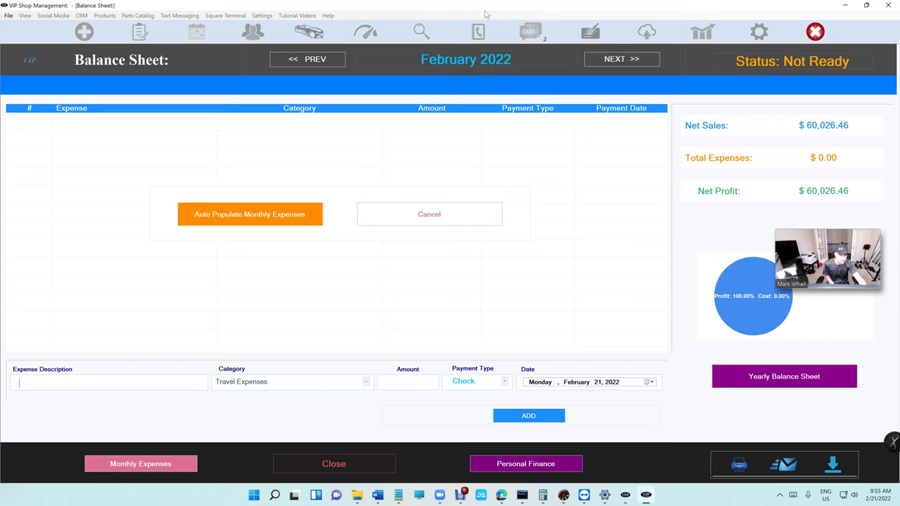
# - Move the Balance Sheet to March 2022, then back through February to January 2022
pyautogui.click(643, 65)
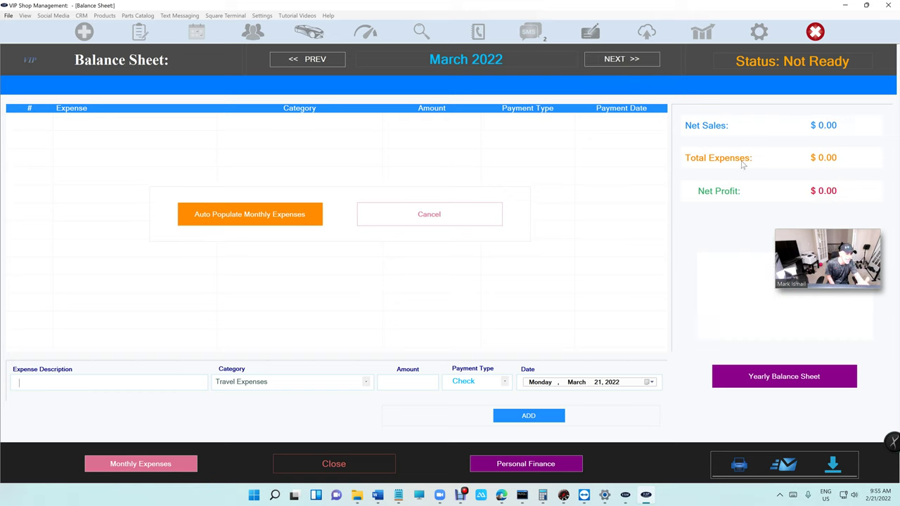
pyautogui.click(309, 59)
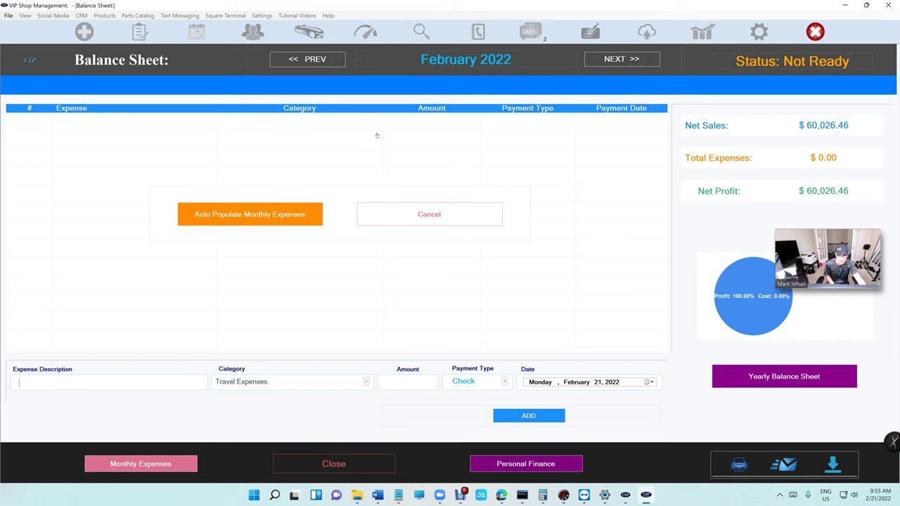
pyautogui.click(322, 60)
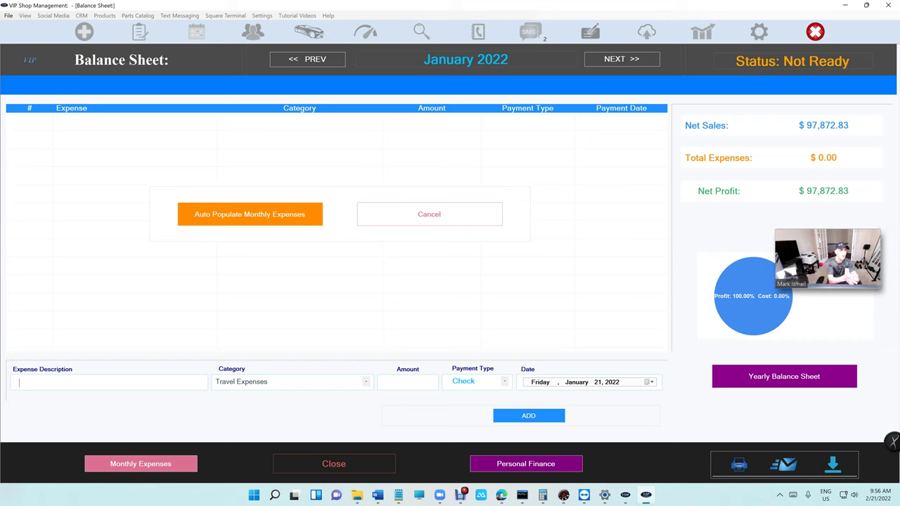
# - Close the Balance Sheet, glance at the 2022 Monthly Report, then reopen the Balance Sheet
pyautogui.click(303, 470)
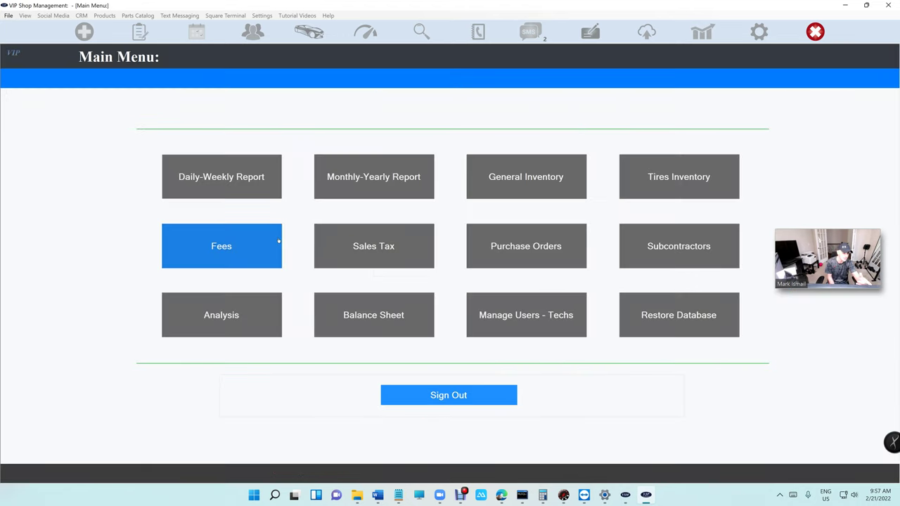
pyautogui.click(376, 178)
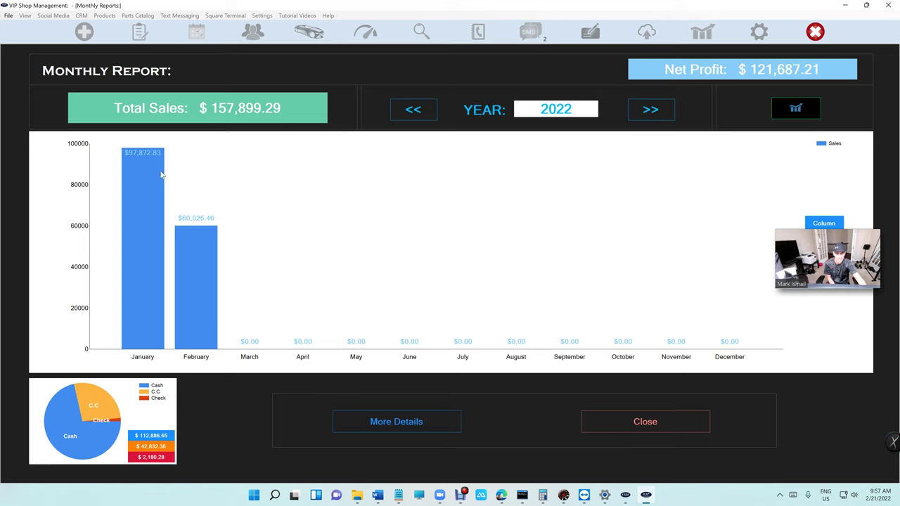
pyautogui.click(592, 415)
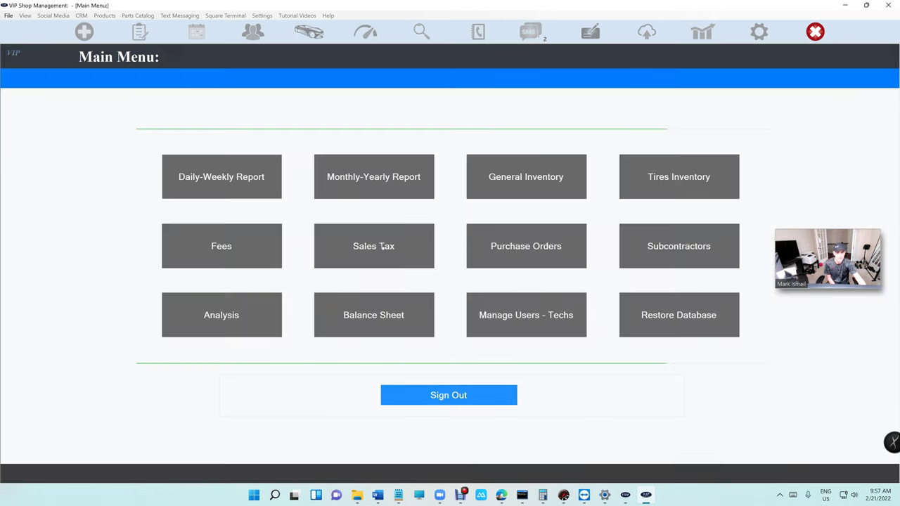
pyautogui.click(381, 302)
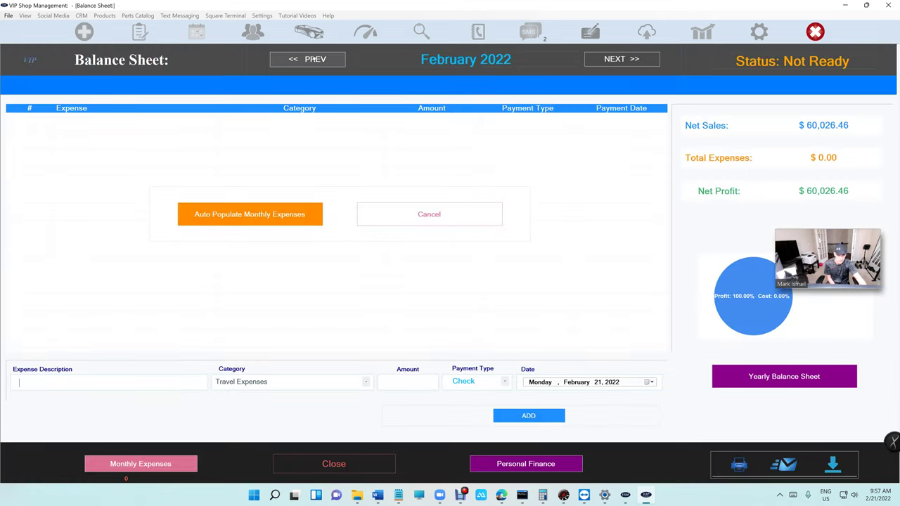
pyautogui.click(313, 59)
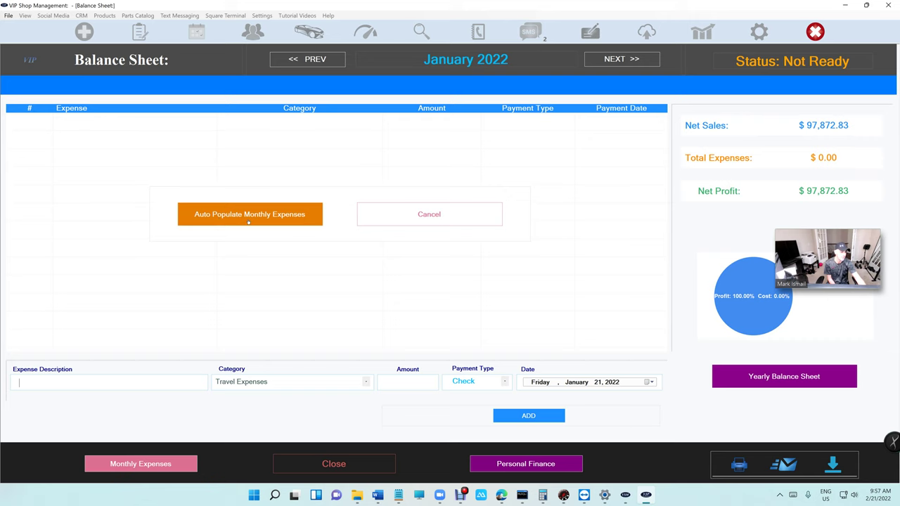
pyautogui.click(141, 465)
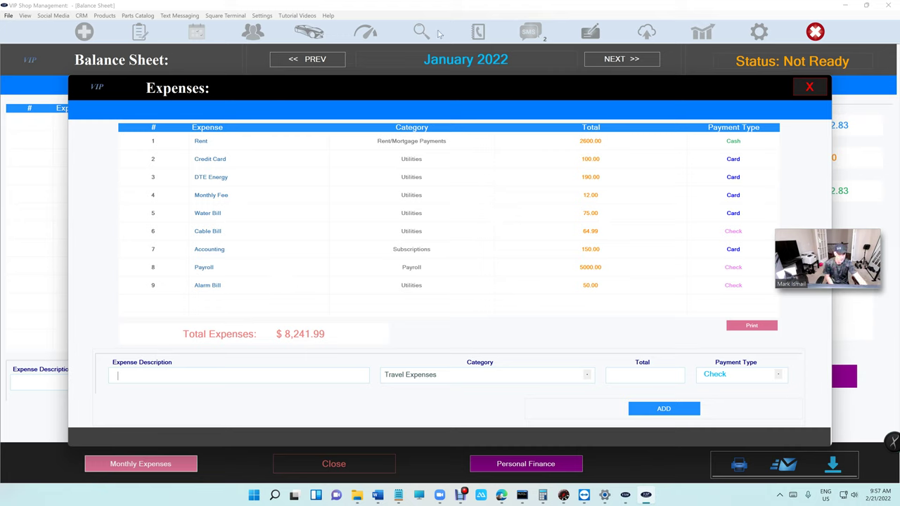
pyautogui.click(454, 144)
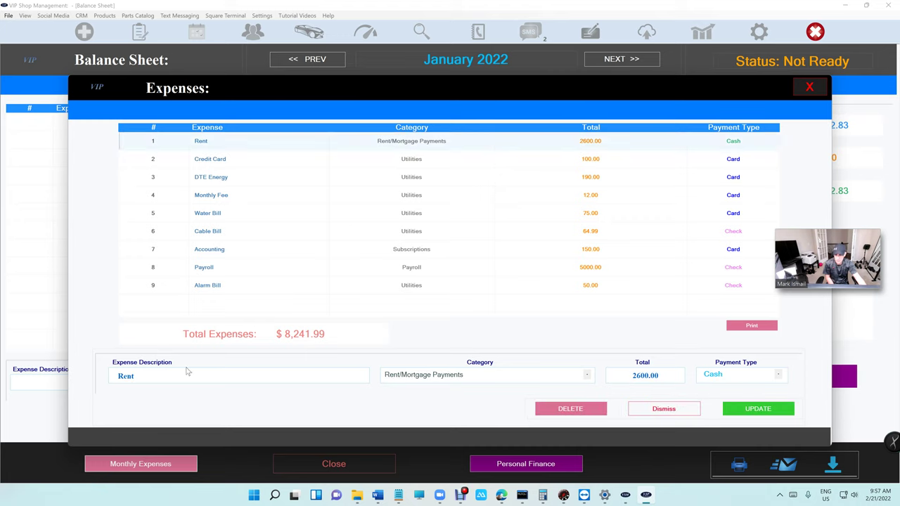
# - Add a 'Shop Management' expense under Software and Subscription Services for 99.00, paid by Card
pyautogui.click(640, 411)
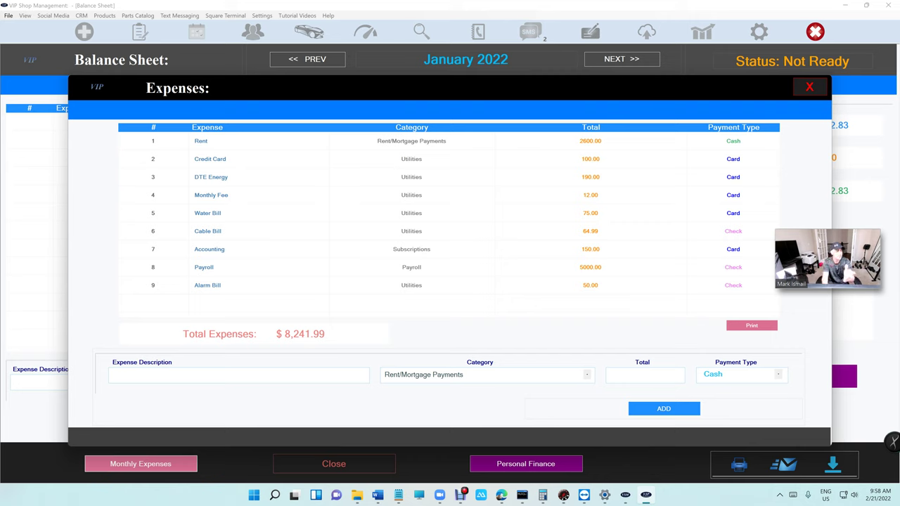
pyautogui.write('Shop Management')
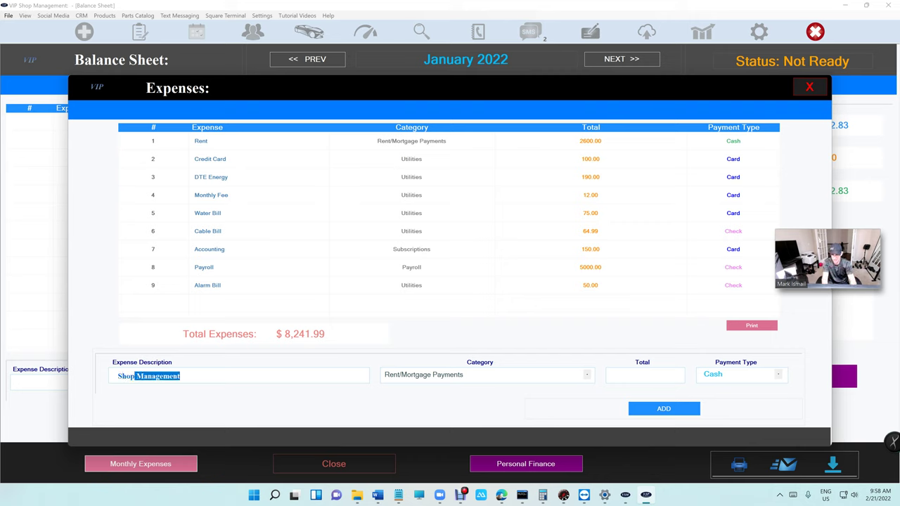
pyautogui.press('Tab')
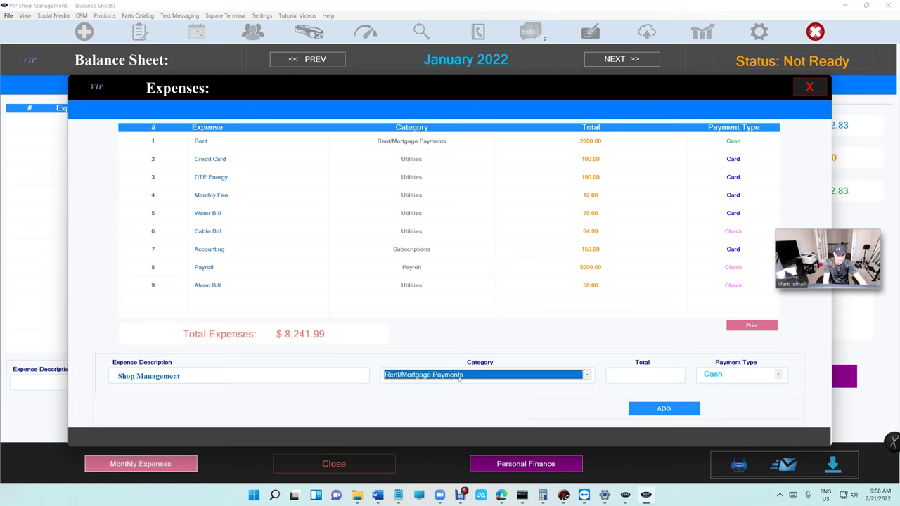
pyautogui.click(459, 376)
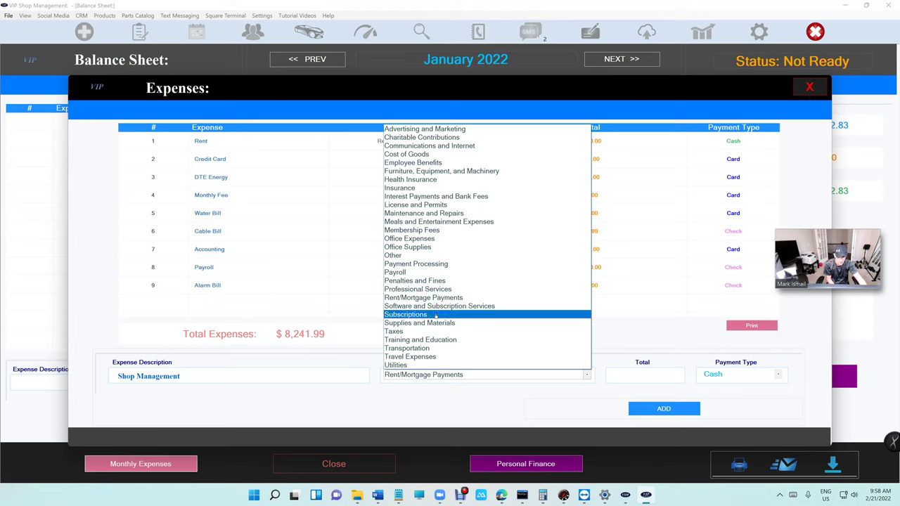
pyautogui.click(439, 307)
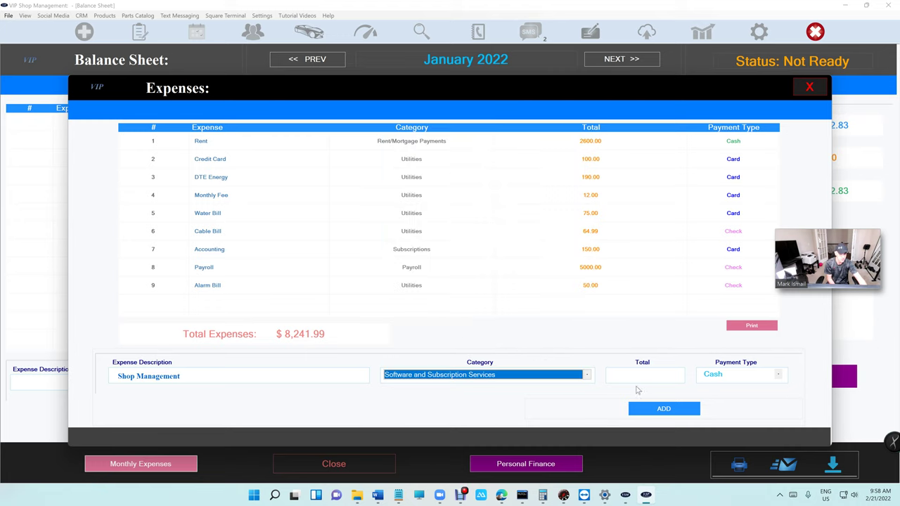
pyautogui.click(645, 375)
pyautogui.write('99')
pyautogui.press('Tab')
pyautogui.click(724, 375)
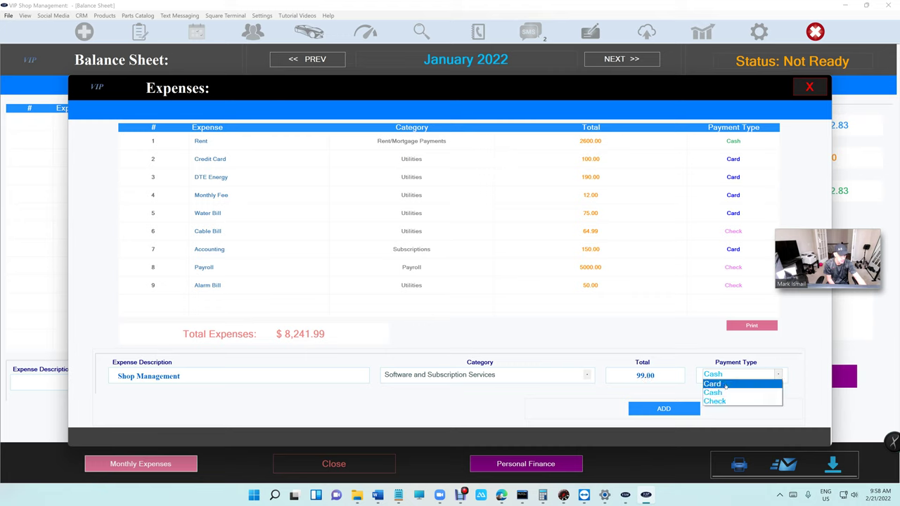
pyautogui.click(713, 384)
pyautogui.click(664, 410)
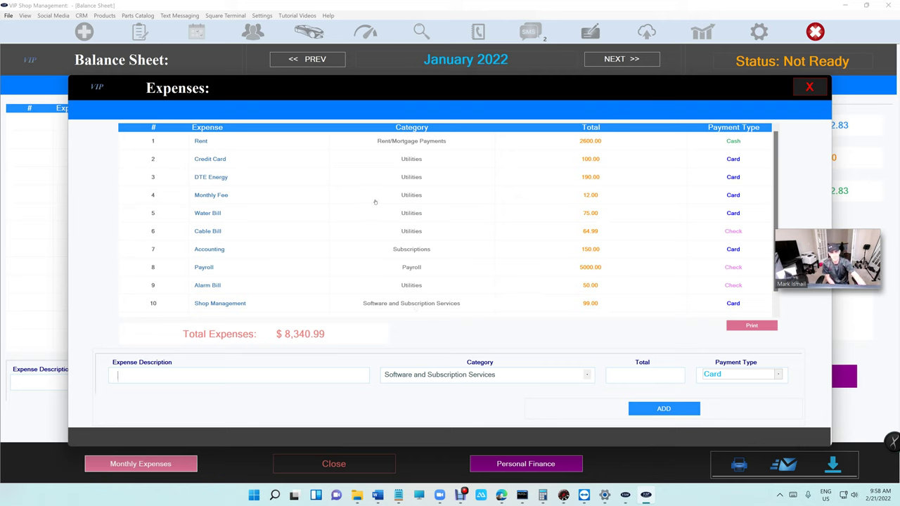
# - Close the monthly expenses list and auto-populate January 2022 with the ten fixed expenses
pyautogui.click(807, 88)
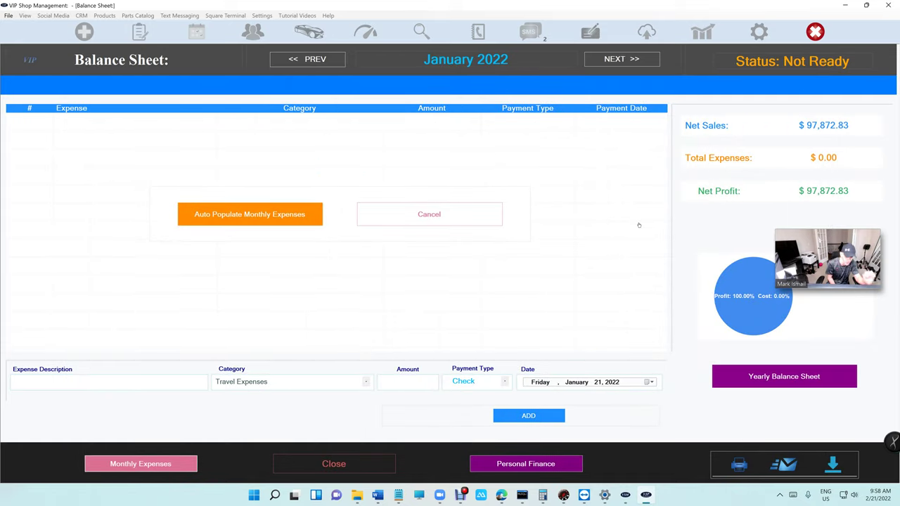
pyautogui.click(223, 218)
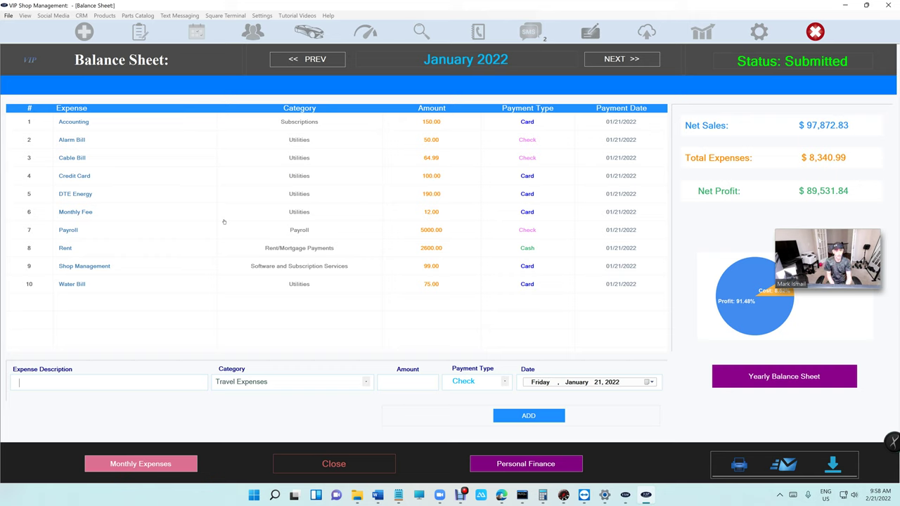
# - Change the Water Bill expense's payment type to Check and update it
pyautogui.click(460, 285)
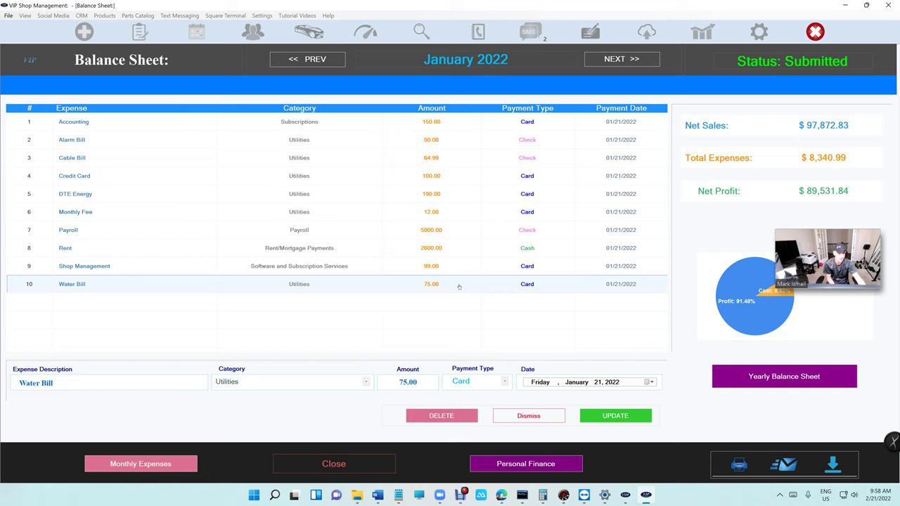
pyautogui.click(478, 382)
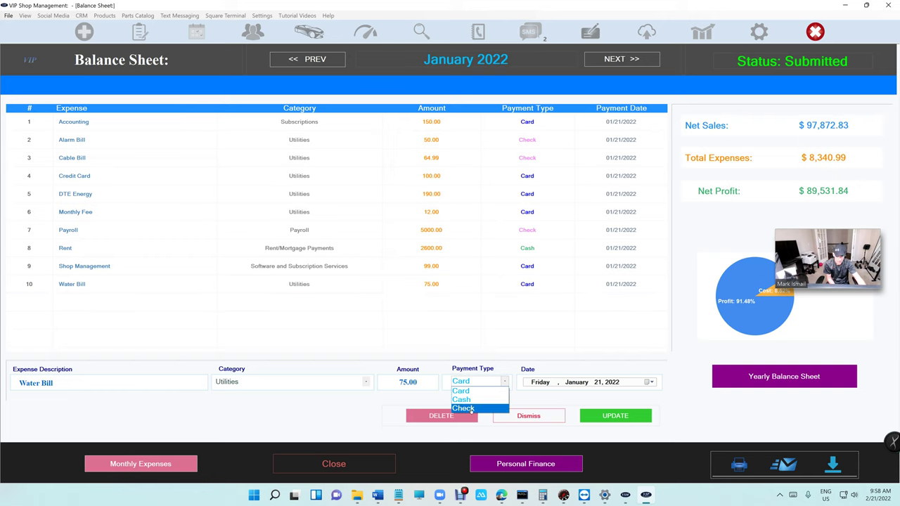
pyautogui.click(464, 409)
pyautogui.click(608, 414)
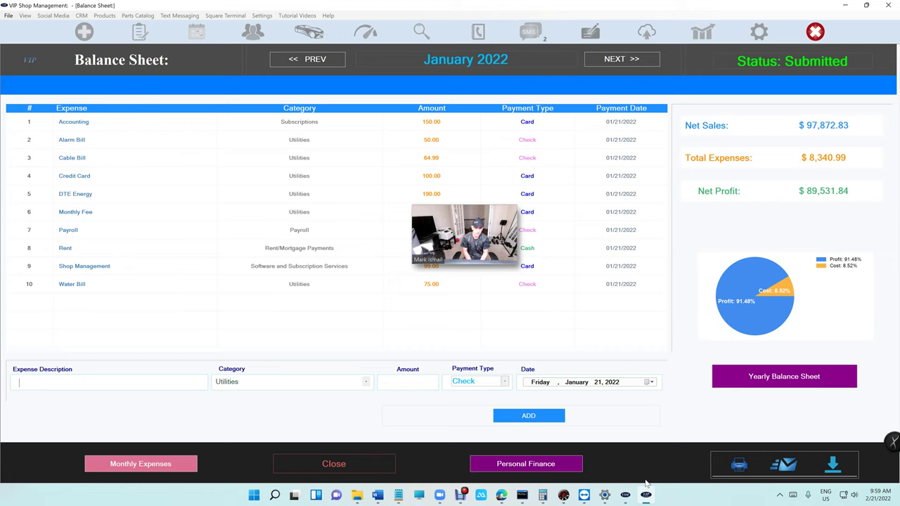
# - Close the Balance Sheet, then view and close the 2022 Yearly Report
pyautogui.click(327, 466)
pyautogui.click(221, 176)
pyautogui.click(112, 59)
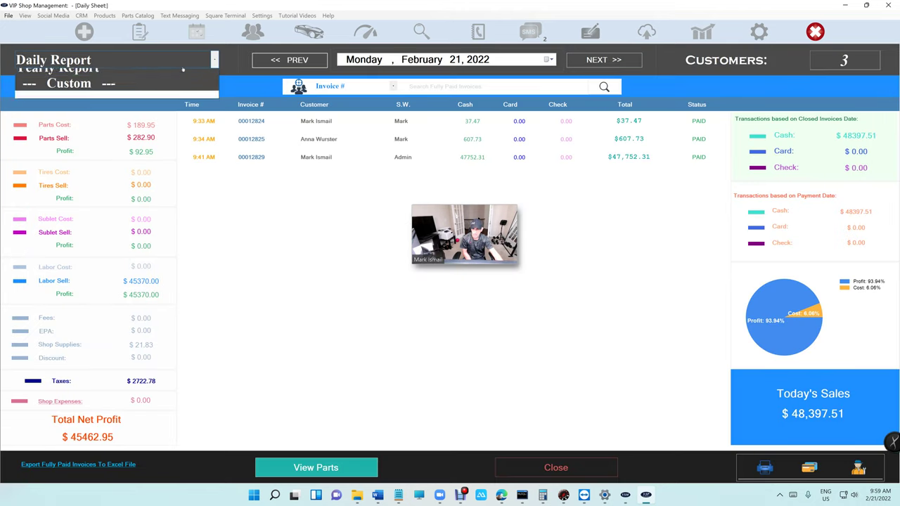
pyautogui.click(57, 122)
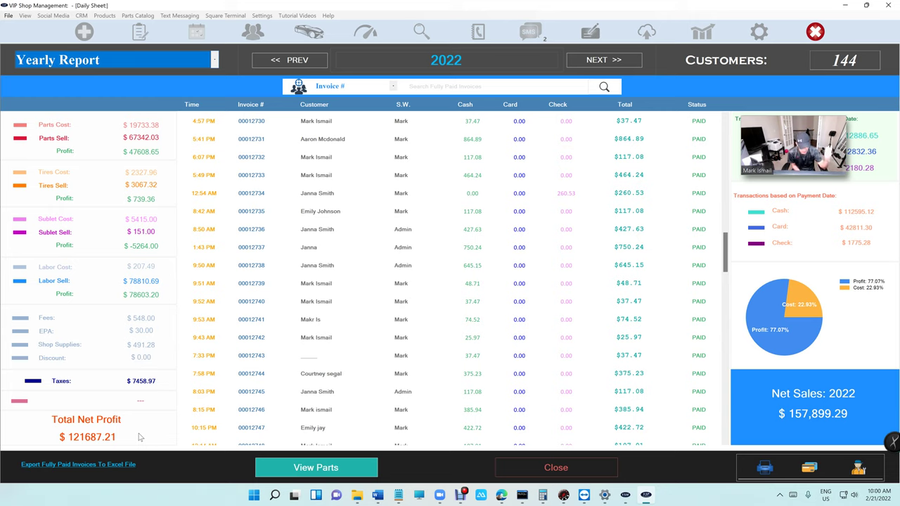
pyautogui.click(545, 470)
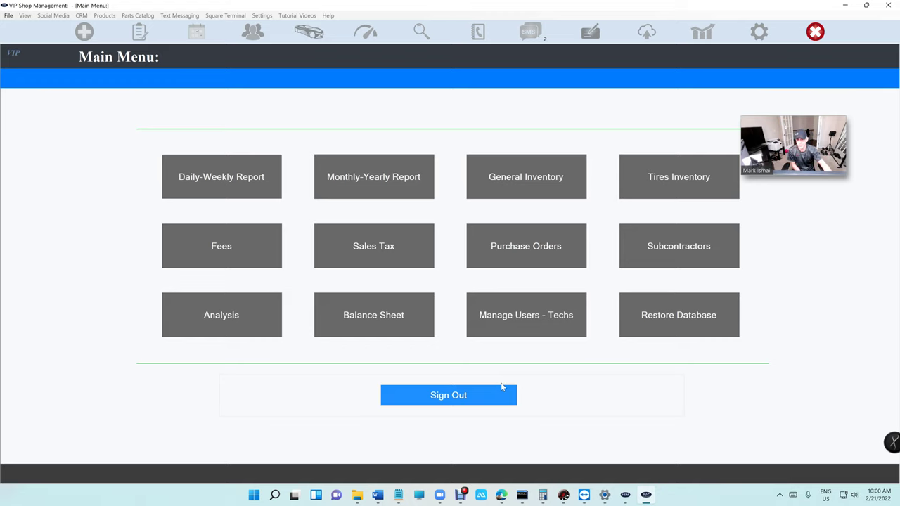
# - Open the Monthly-Yearly Report, view 2021's $877,642.70 sales, then close it
pyautogui.click(352, 186)
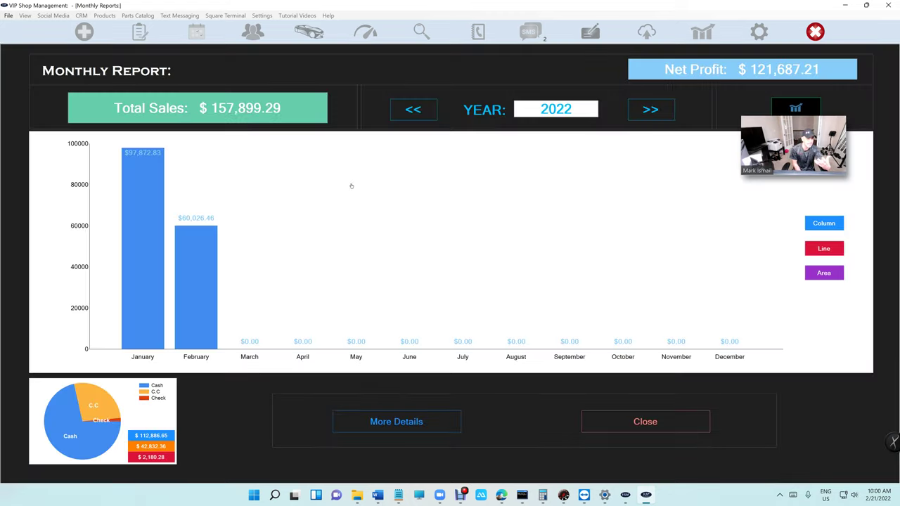
pyautogui.click(394, 107)
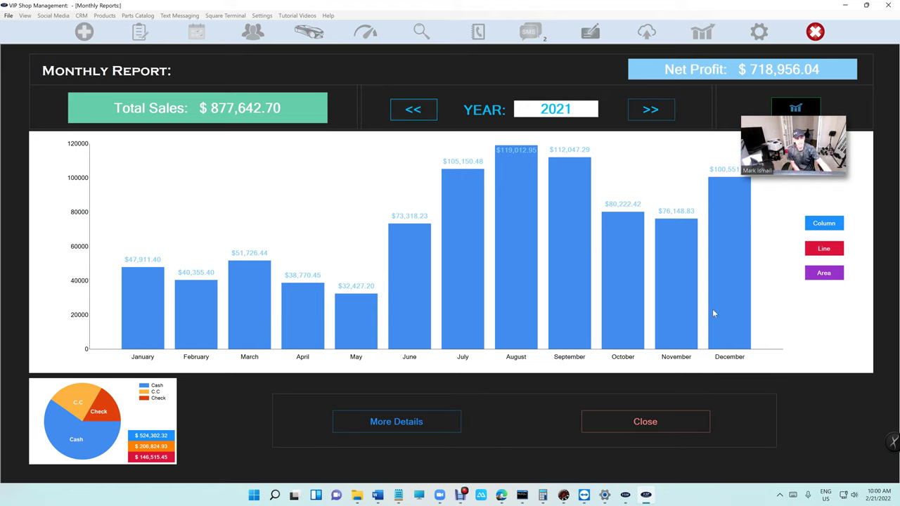
pyautogui.click(613, 422)
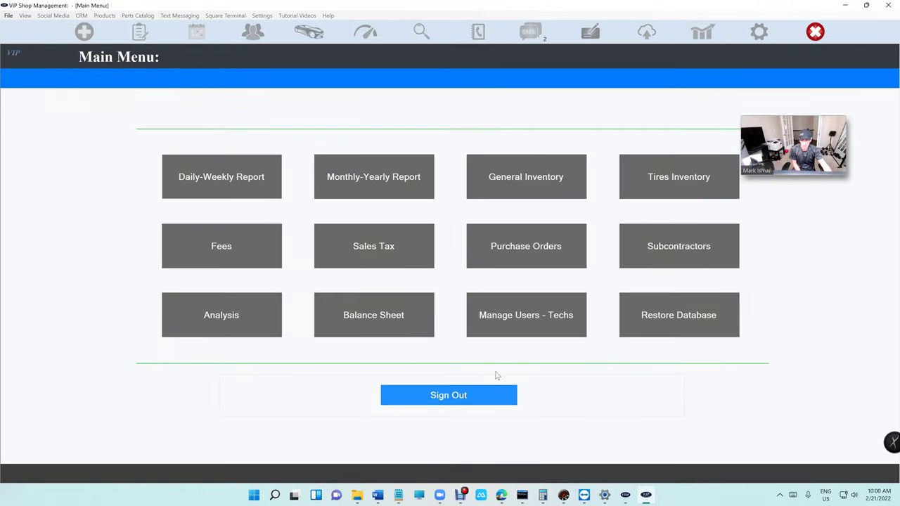
# - Sign out from the Main Menu and return to the Reports passcode screen
pyautogui.moveTo(804, 160); pyautogui.dragTo(827, 131)
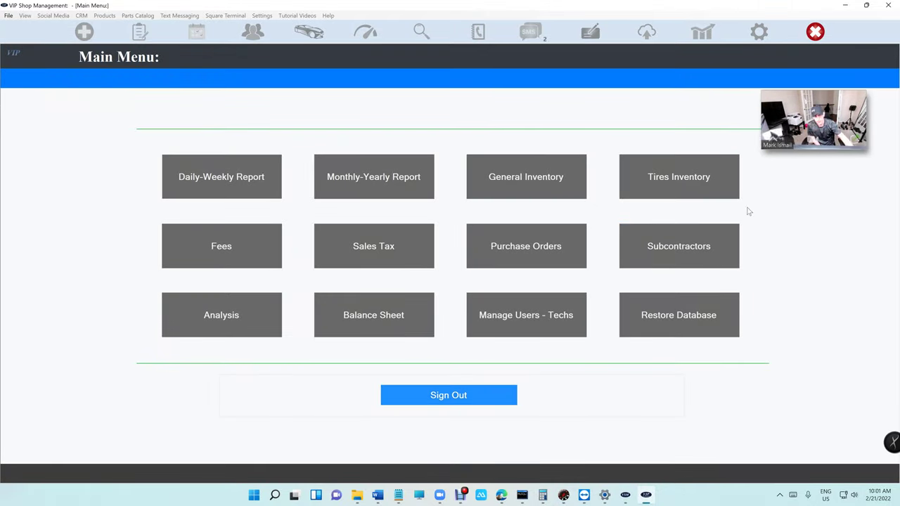
pyautogui.click(448, 404)
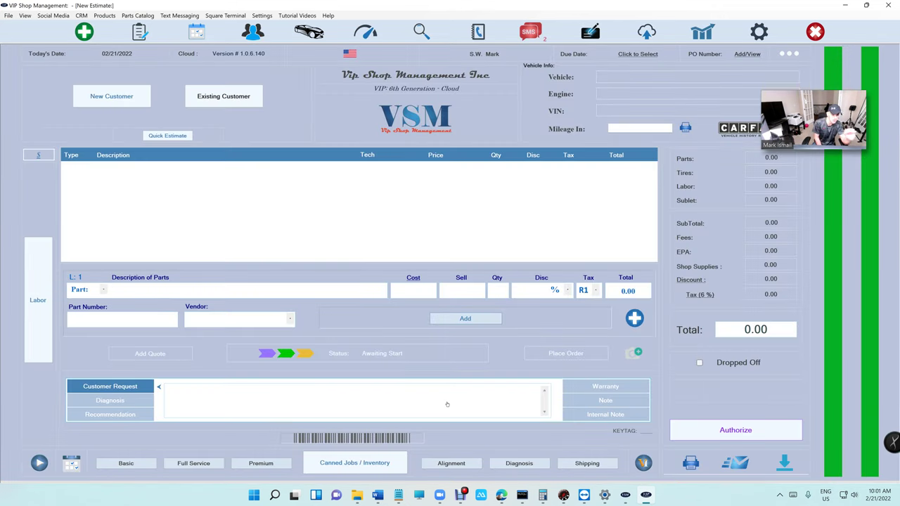
pyautogui.click(703, 34)
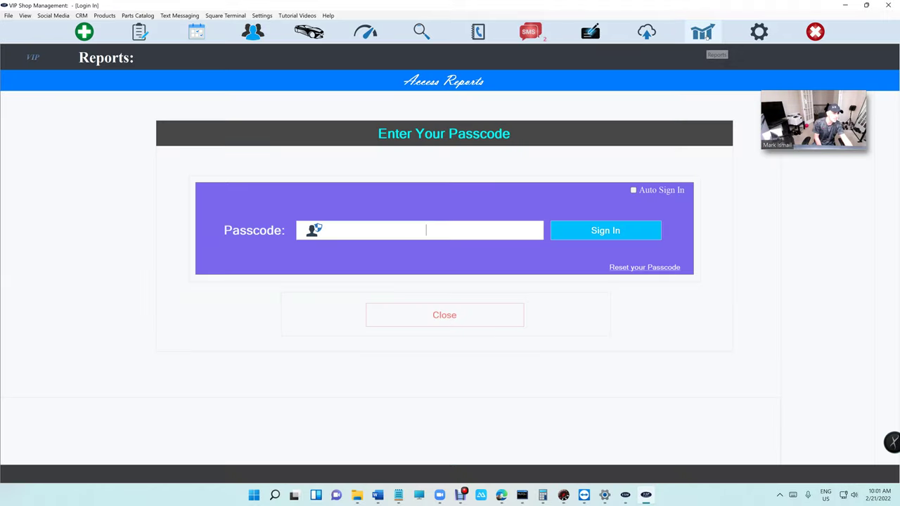